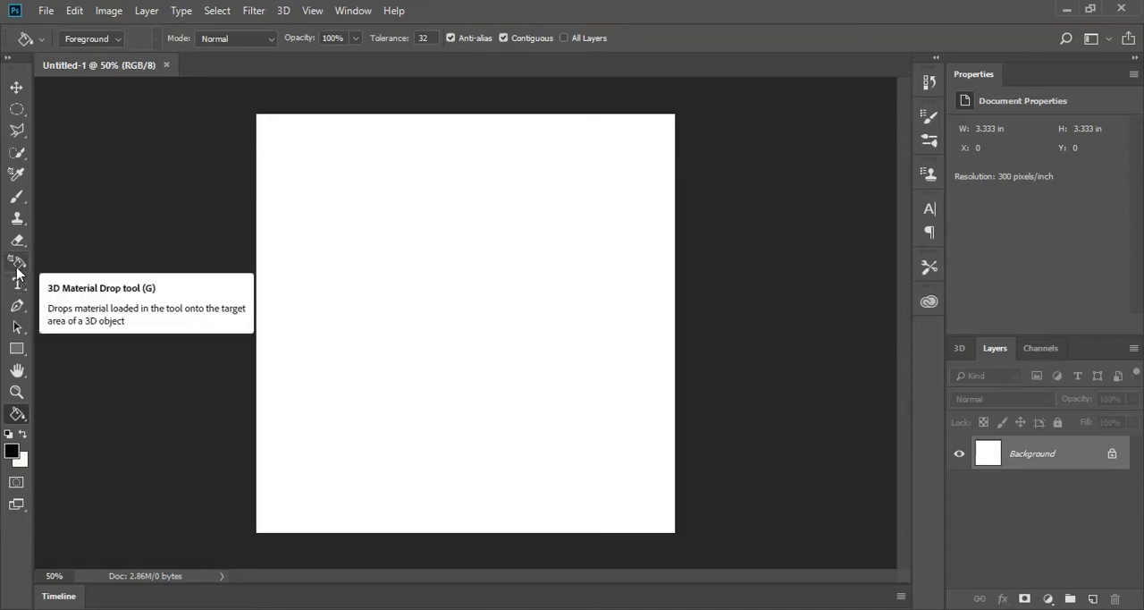
Select the 3D Material Drop tool from the paint bucket slot in the toolbar
{"action": "left_click", "coordinate": [18, 262]}
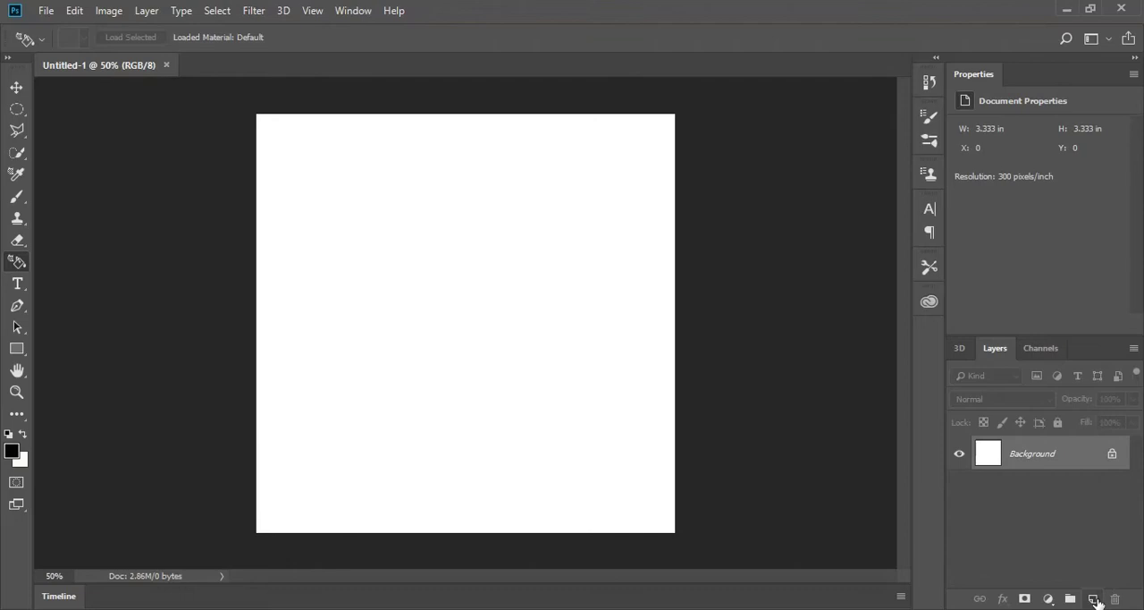
Create Layer 1 above the Background, briefly trying the 3D Material Eyedropper before returning
{"action": "left_click", "coordinate": [1096, 601]}
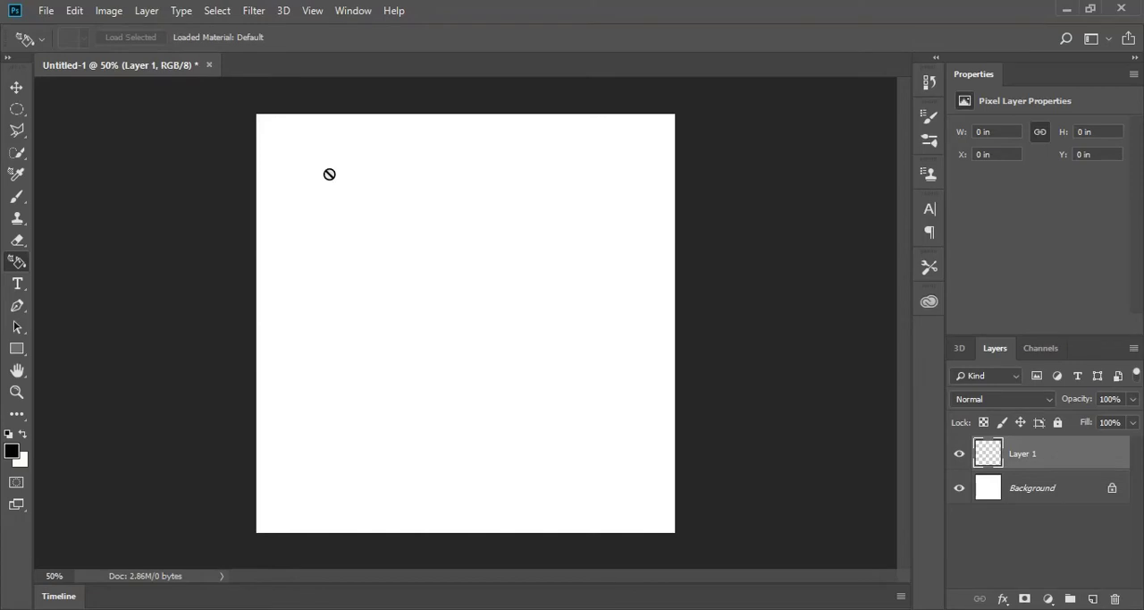
{"action": "left_click", "coordinate": [16, 176]}
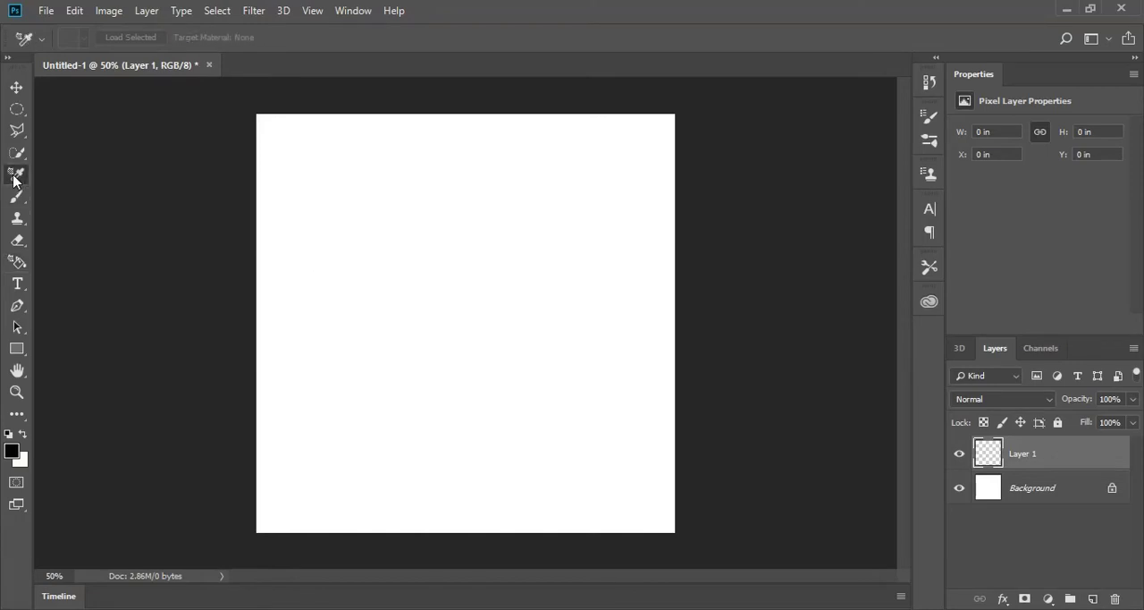
{"action": "left_click", "coordinate": [17, 261]}
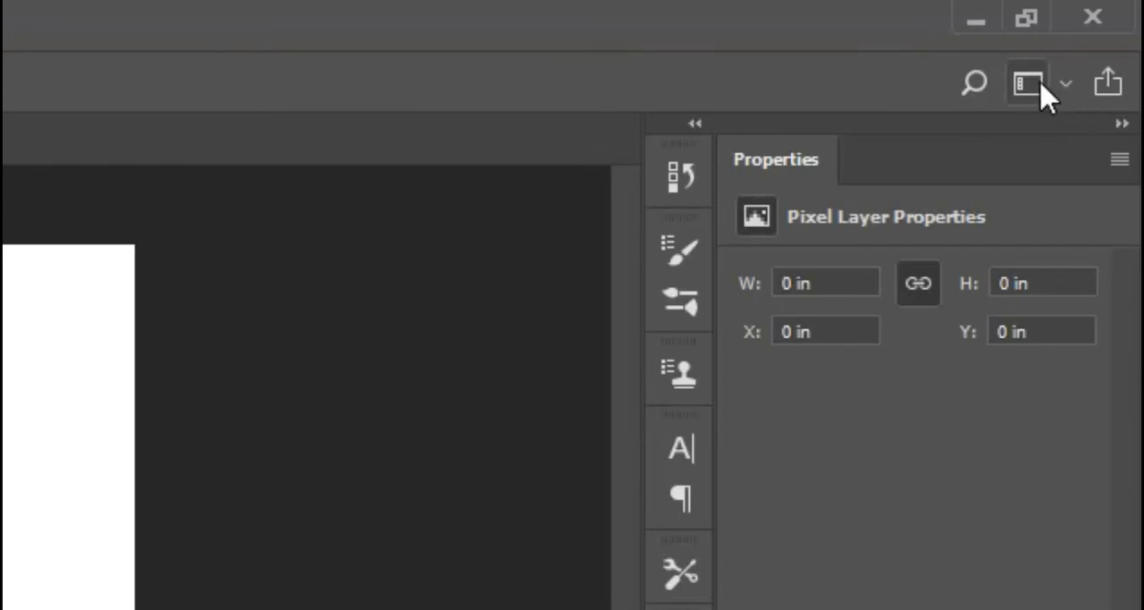
Choose the Painting workspace from the workspace switcher, replacing the 3D workspace
{"action": "left_click", "coordinate": [1065, 82]}
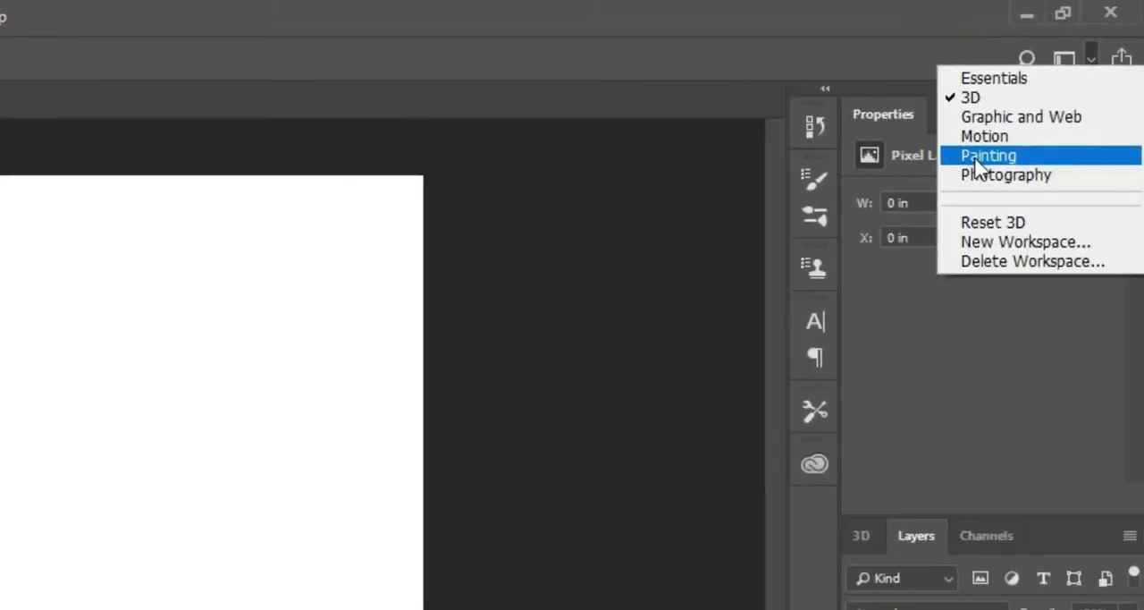
{"action": "left_click", "coordinate": [1035, 106]}
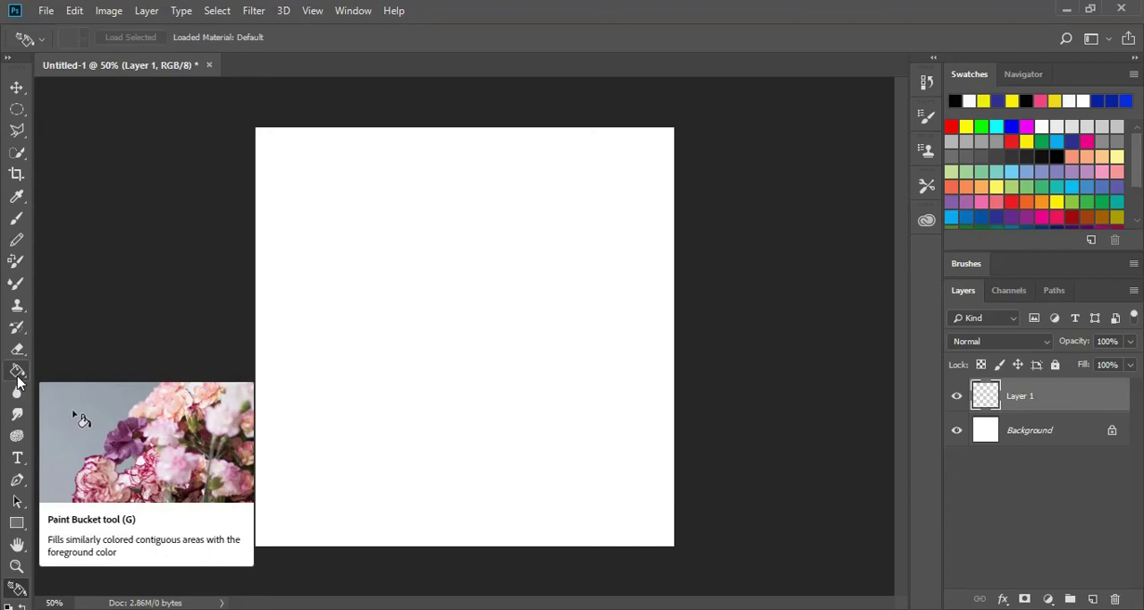
Select the Paint Bucket tool from the fill tool group
{"action": "left_click", "coordinate": [19, 371]}
{"action": "right_click", "coordinate": [19, 371]}
{"action": "left_click", "coordinate": [89, 385]}
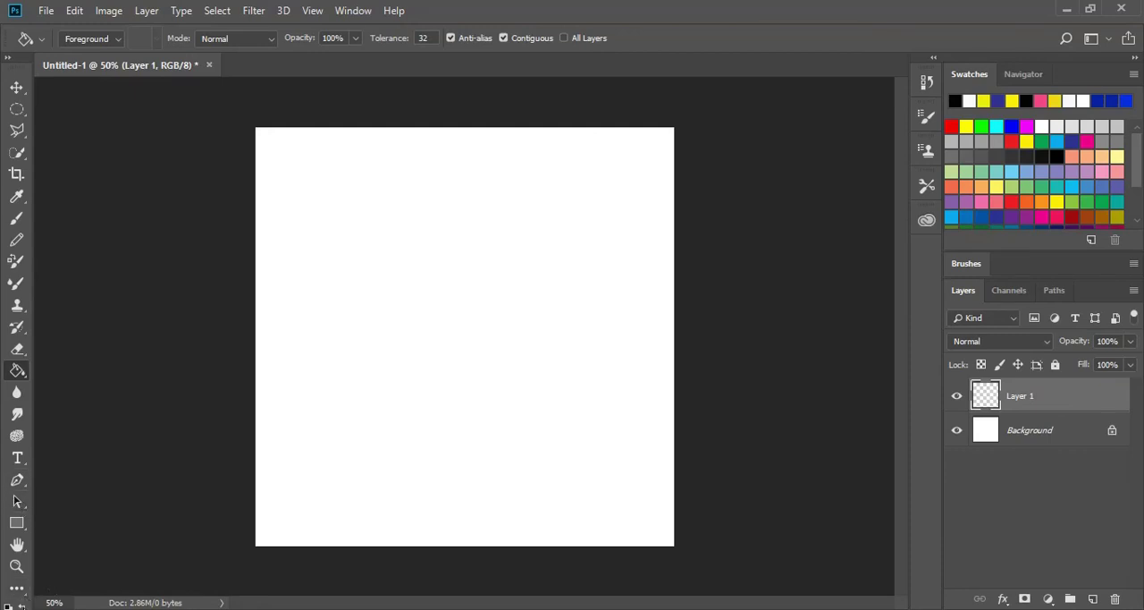
Fill Layer 1 with black from Swatches, then refill it yellow
{"action": "left_click", "coordinate": [1056, 157]}
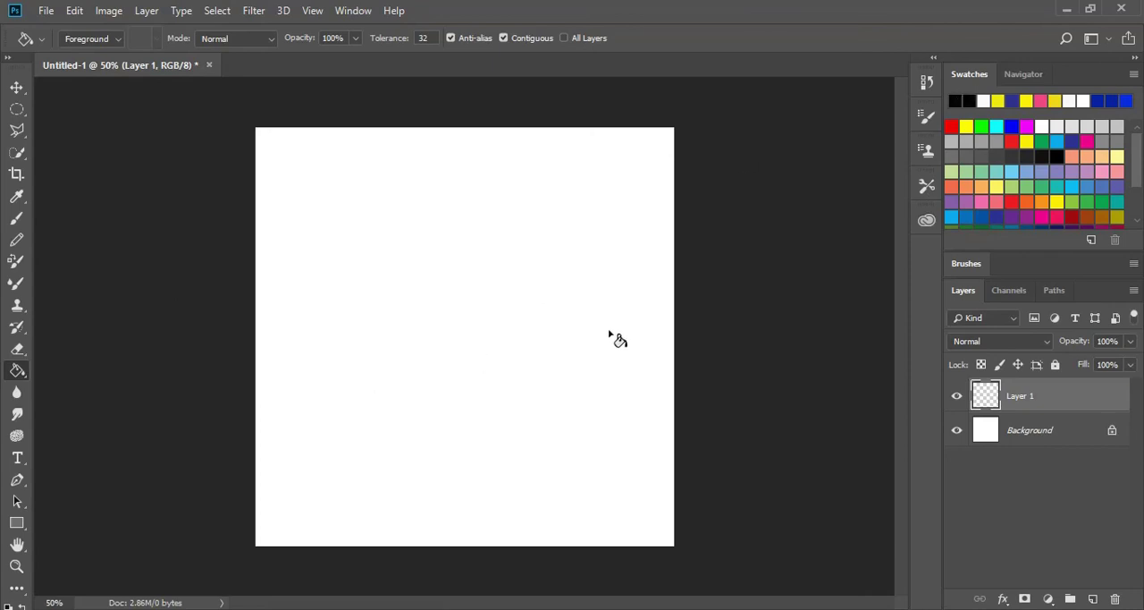
{"action": "left_click", "coordinate": [572, 337]}
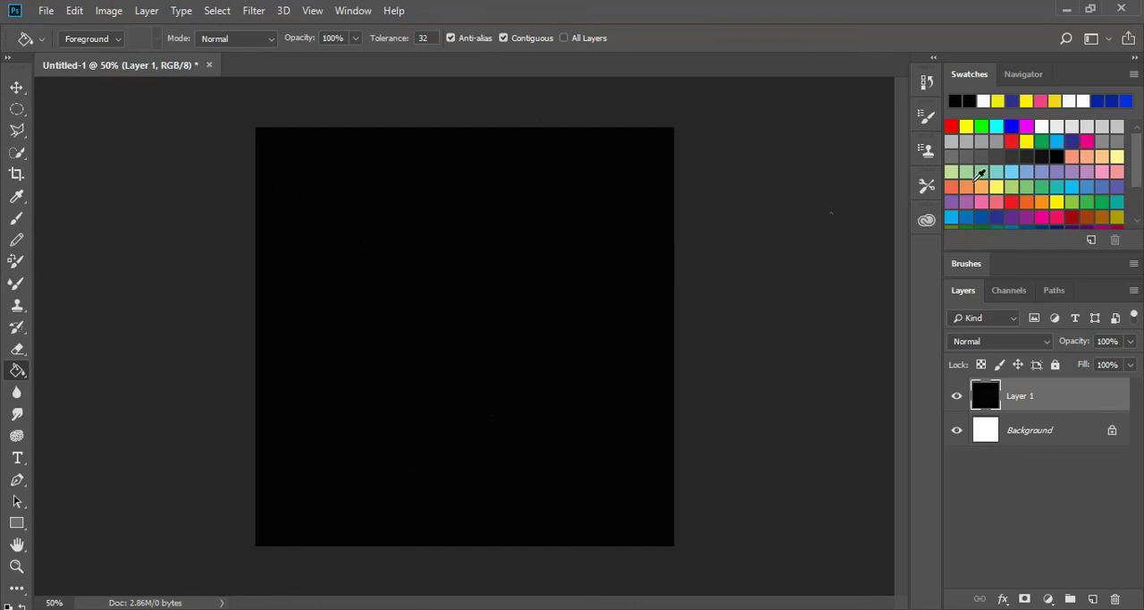
{"action": "left_click", "coordinate": [1059, 101]}
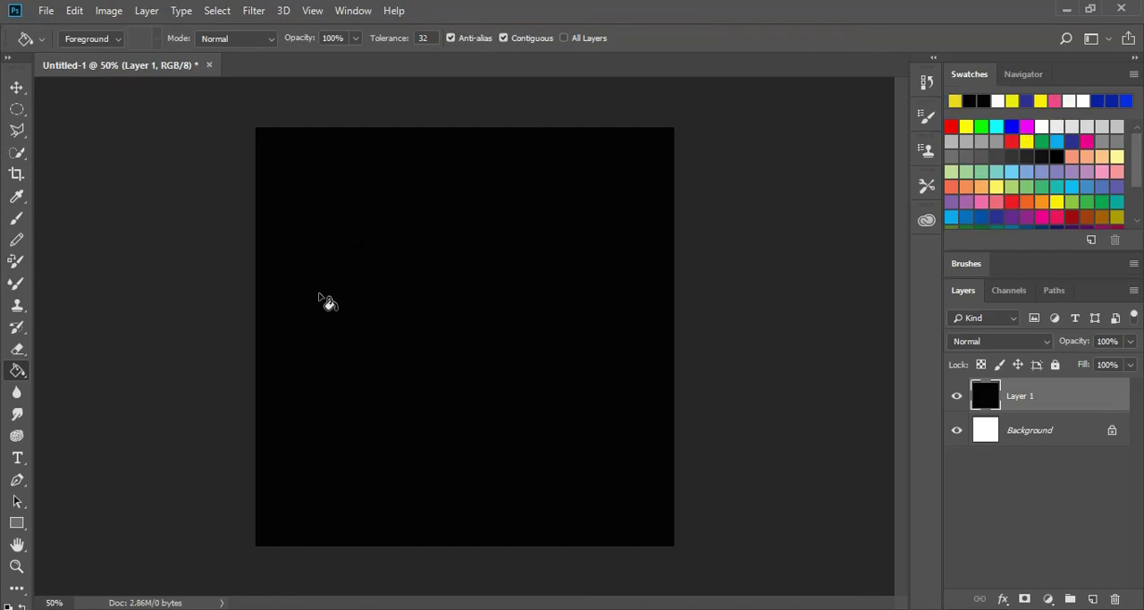
{"action": "left_click", "coordinate": [368, 296]}
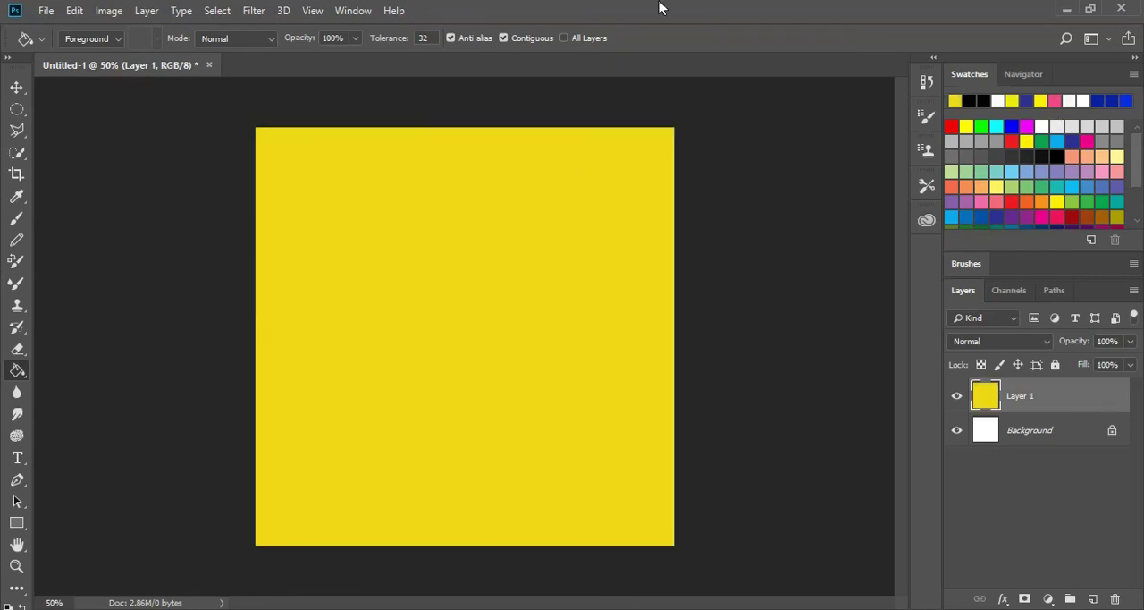